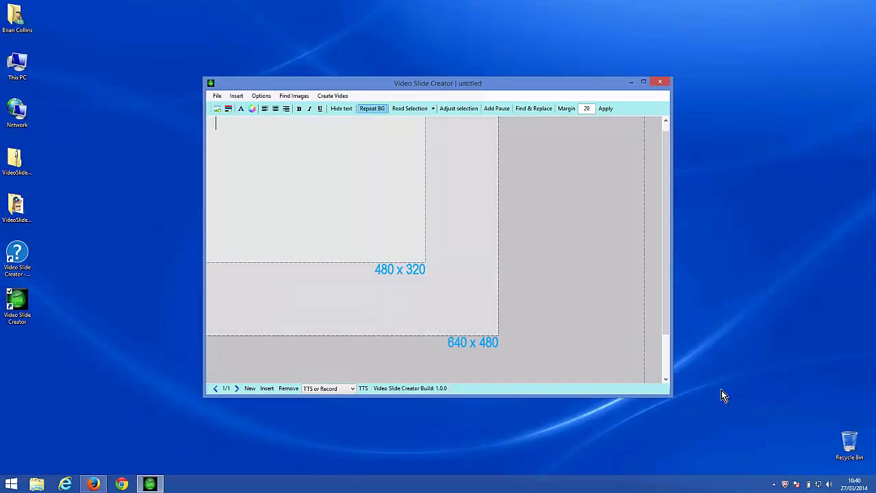
Step: Start a new untitled project and try saving it twice, dismissing the no-background error
left_click(215, 97)
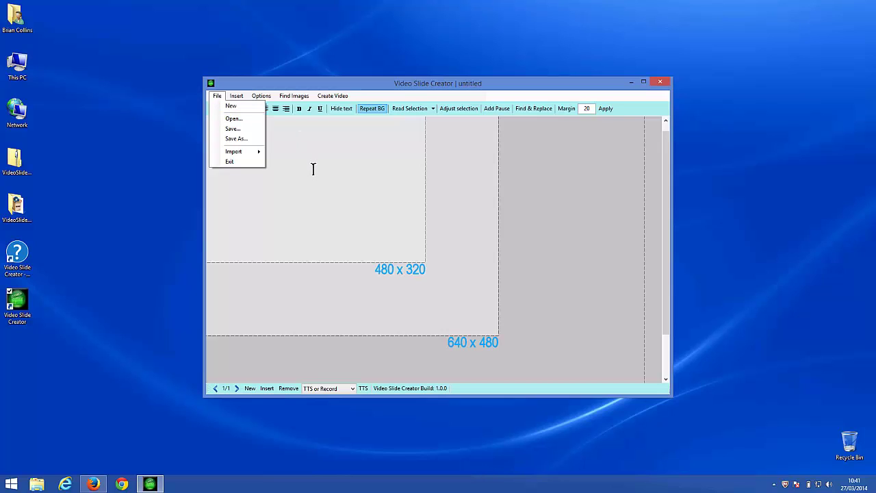
left_click(240, 107)
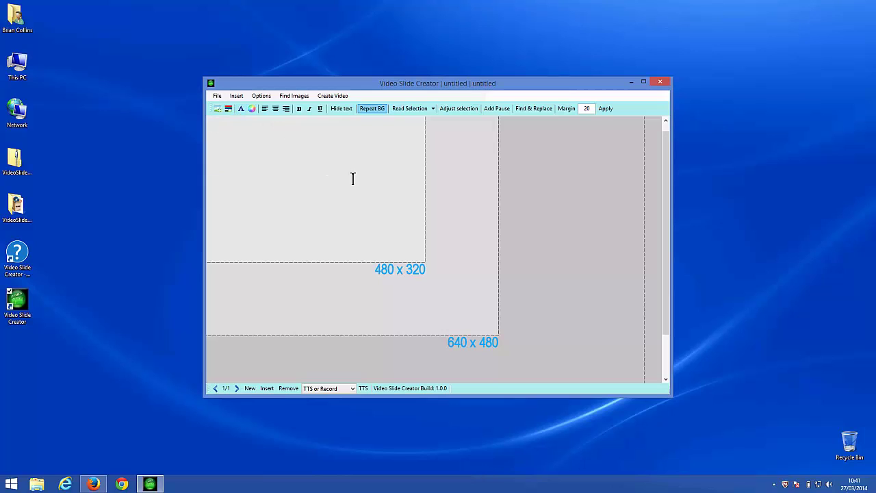
left_click(216, 98)
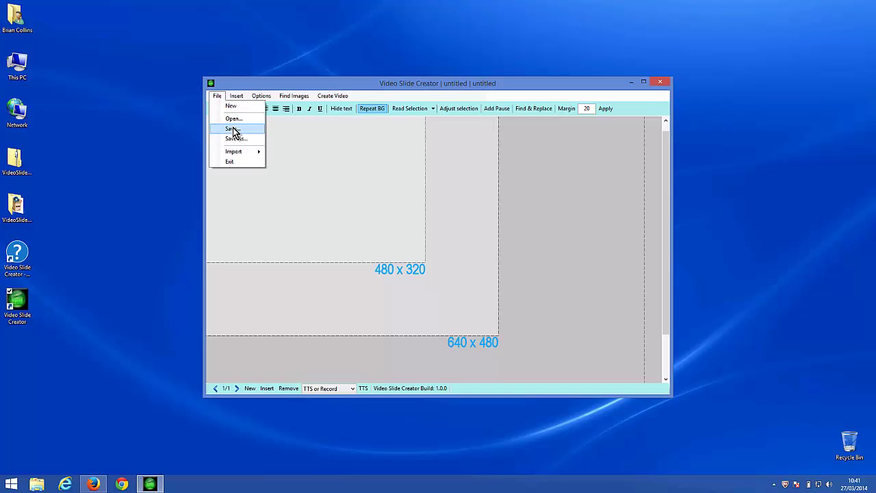
left_click(234, 129)
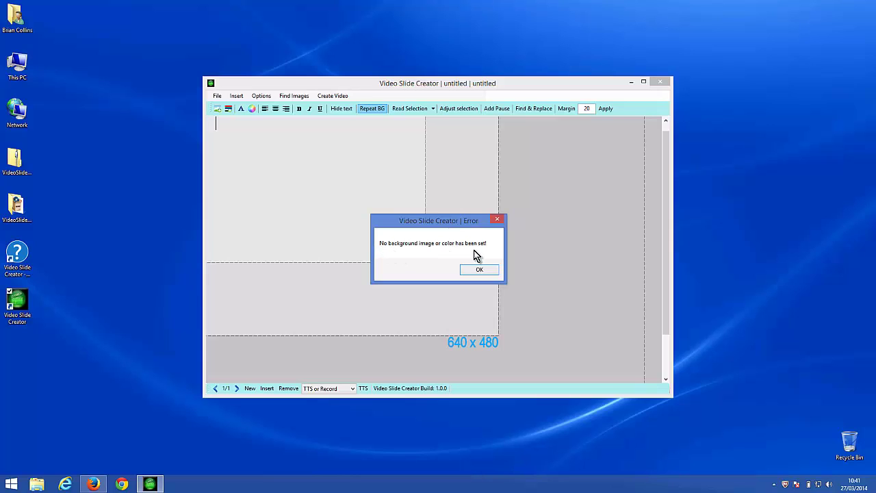
left_click(481, 269)
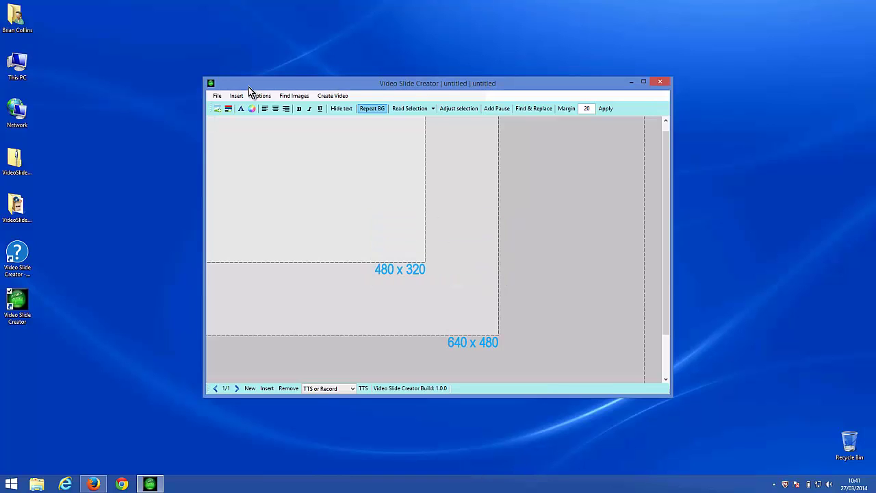
left_click(217, 96)
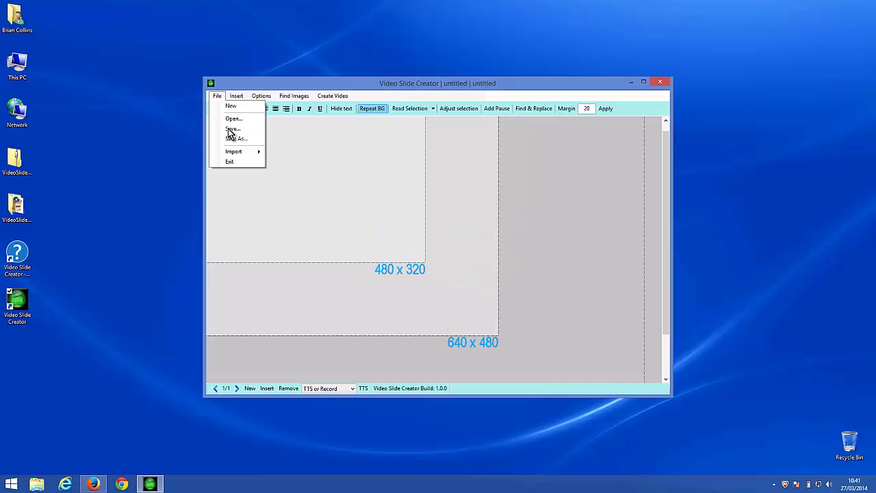
left_click(231, 140)
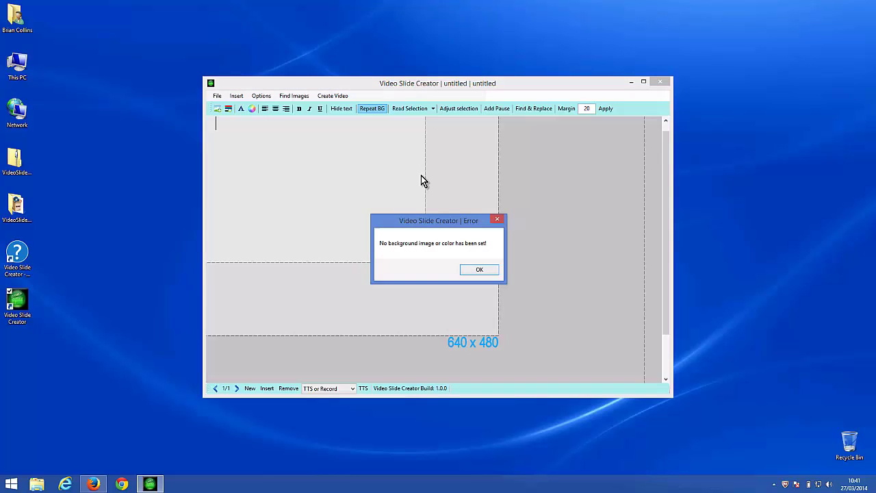
left_click(481, 269)
Step: Open and cancel the PowerPoint import and document text import dialogs
left_click(214, 97)
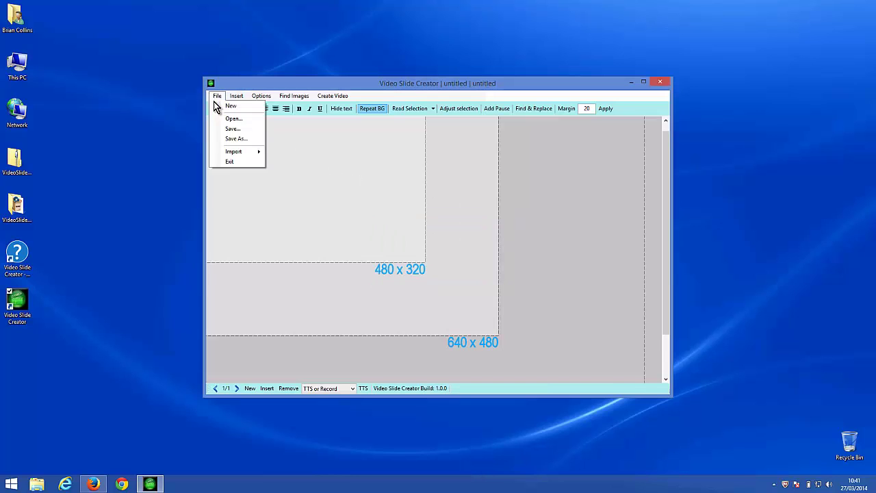
mouse_move(238, 156)
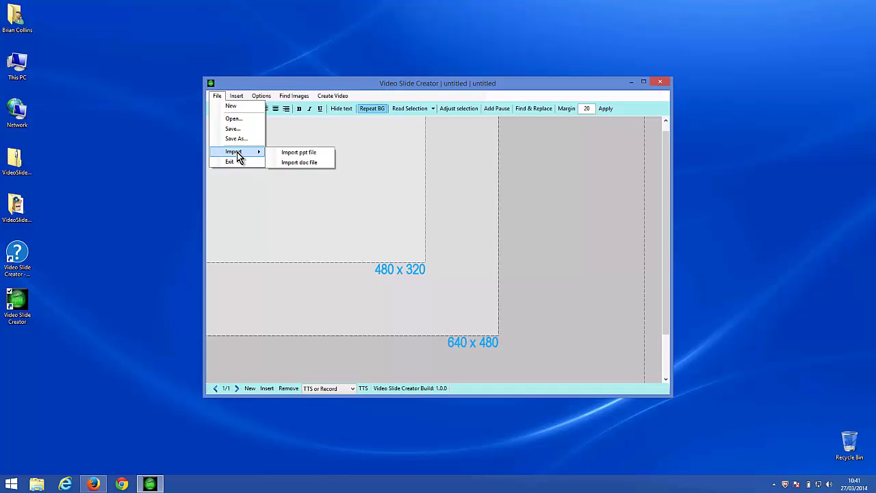
left_click(310, 155)
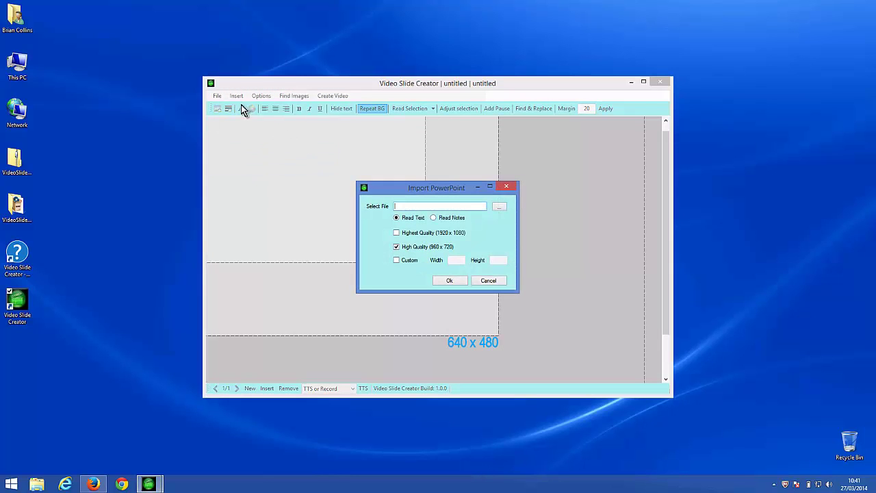
left_click(486, 281)
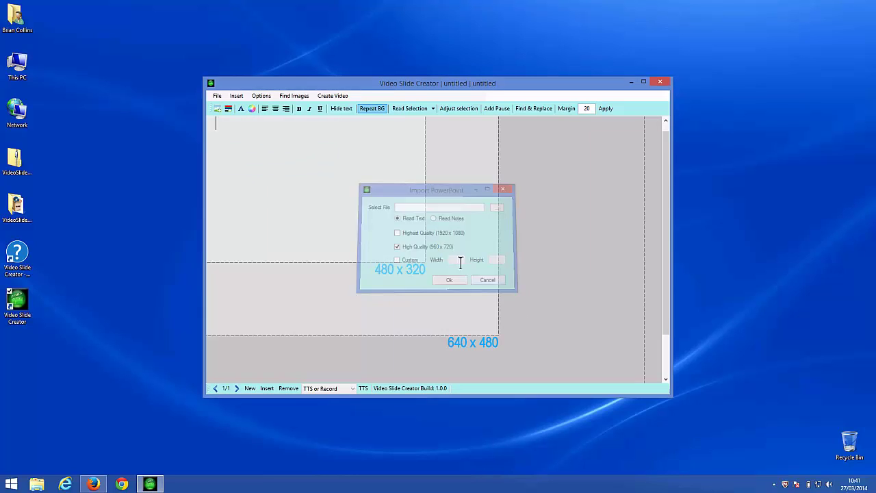
left_click(219, 96)
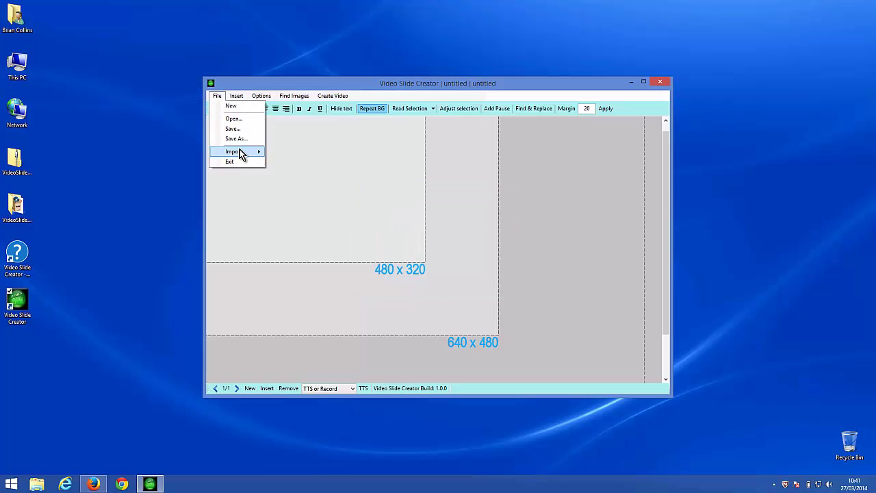
mouse_move(240, 152)
left_click(317, 165)
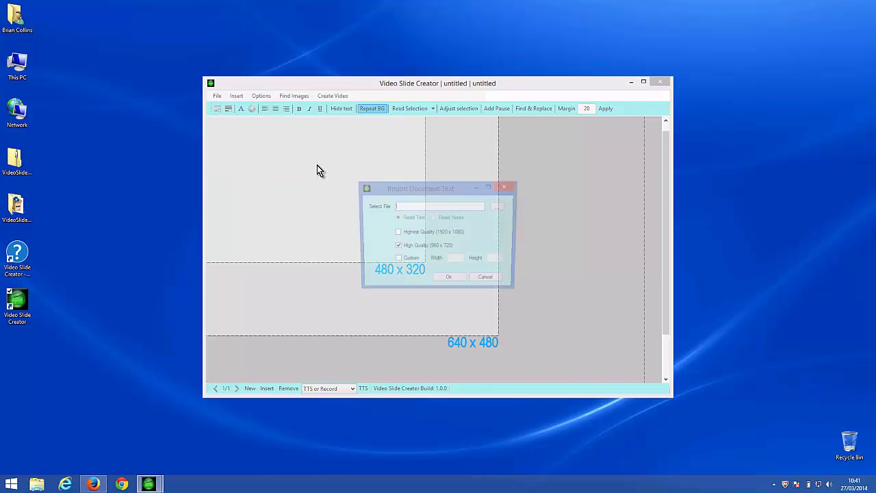
left_click(487, 282)
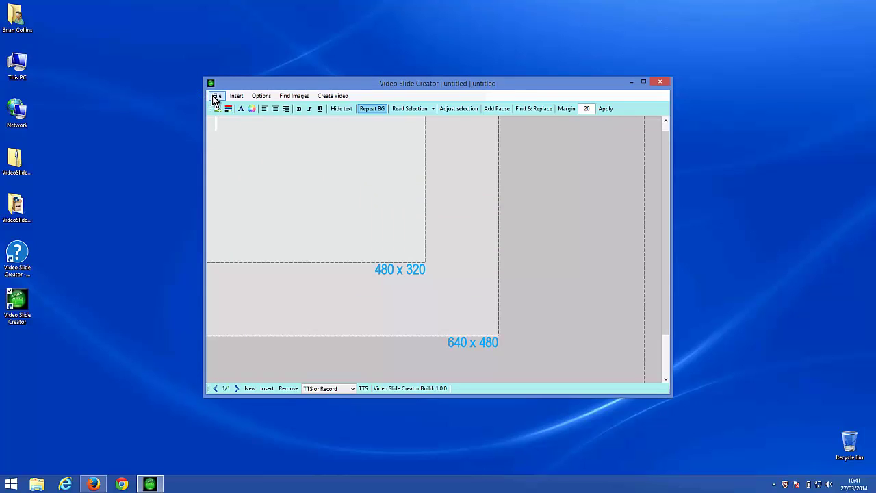
left_click(216, 95)
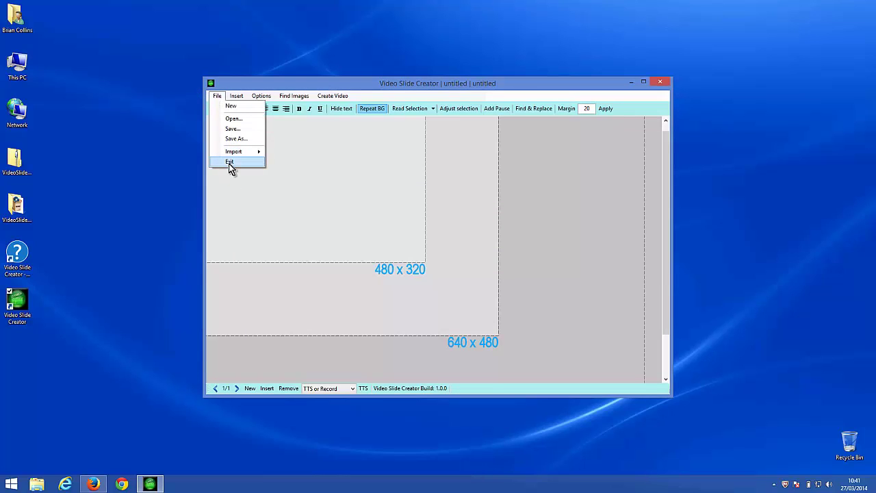
Step: In Options, select Microsoft Zira Desktop - Female as the narration voice
left_click(371, 162)
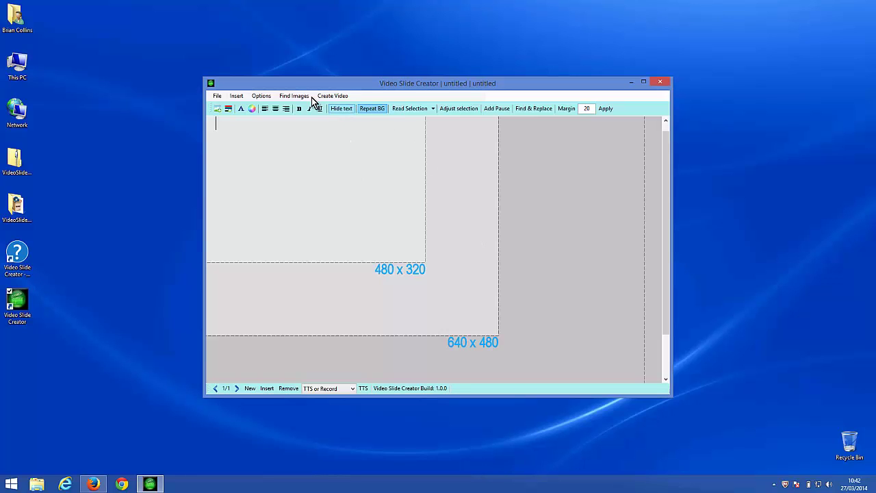
left_click(264, 98)
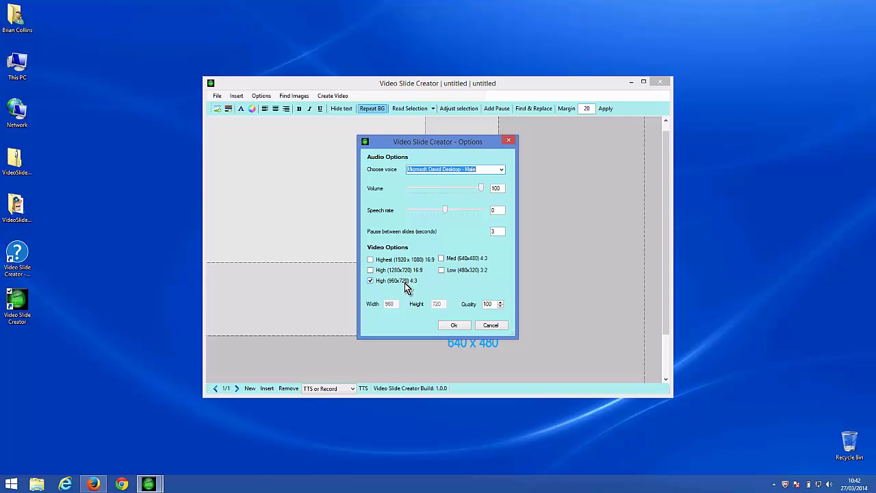
left_click(503, 169)
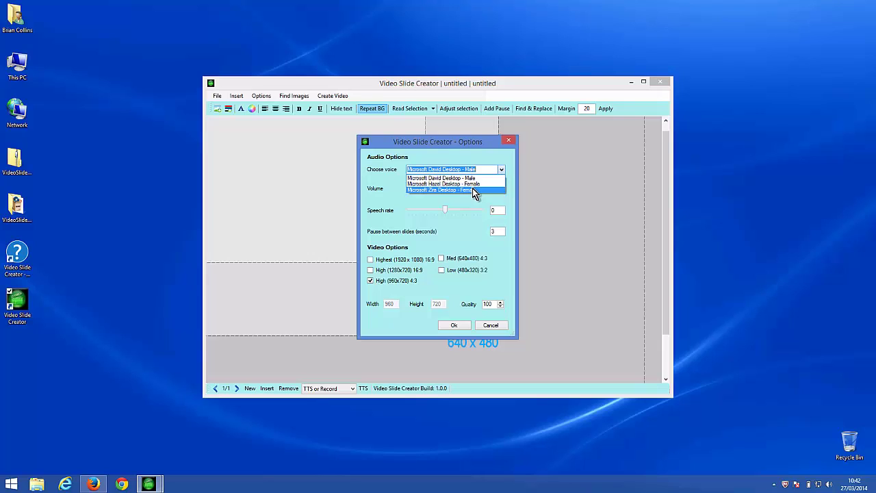
left_click(474, 190)
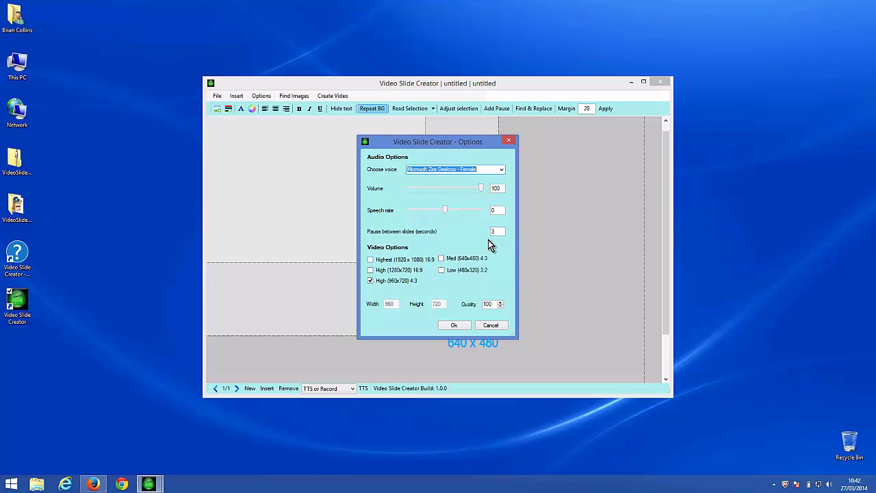
Step: Keep the voice setting and give the slide a solid blue background
left_click(452, 327)
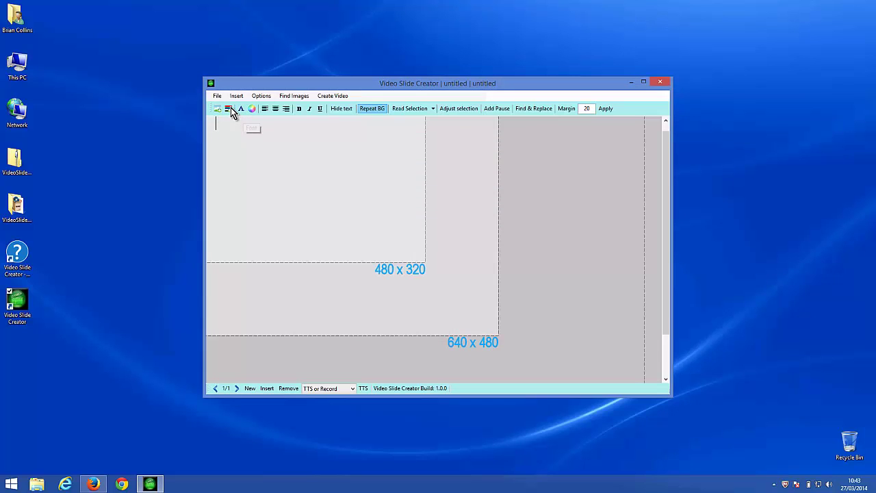
left_click(230, 108)
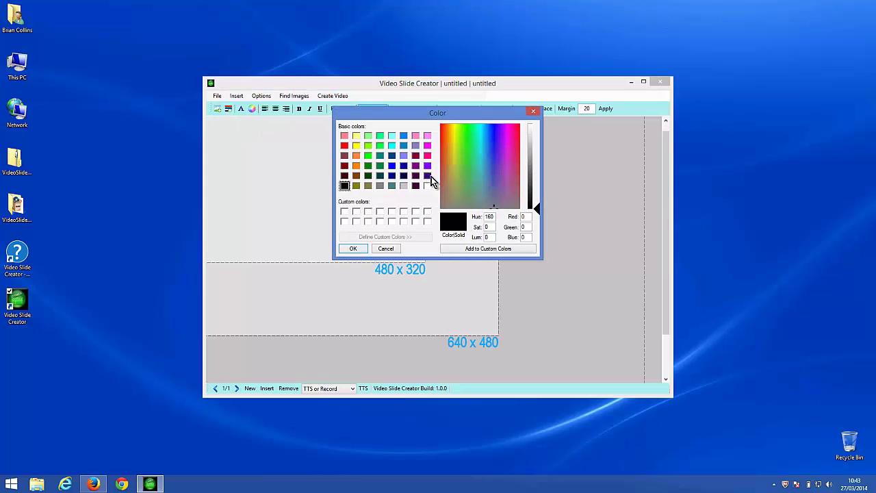
left_click(392, 165)
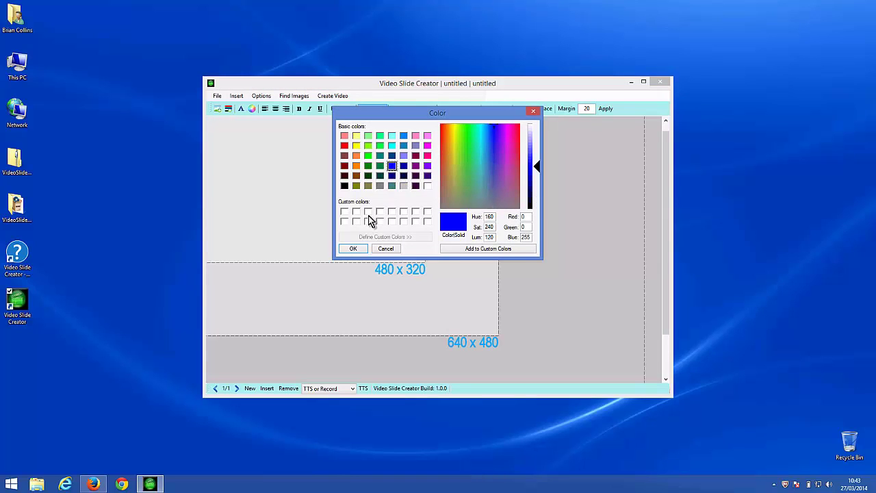
left_click(354, 248)
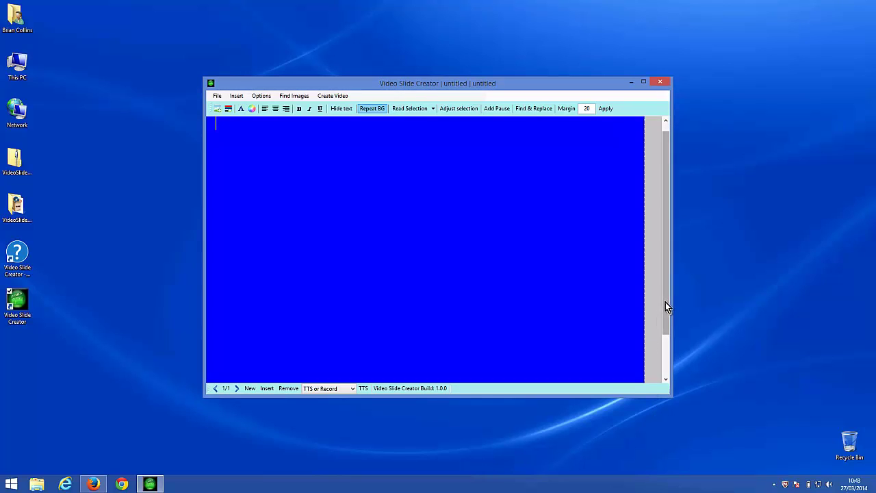
left_click_drag(666, 312, 665, 364)
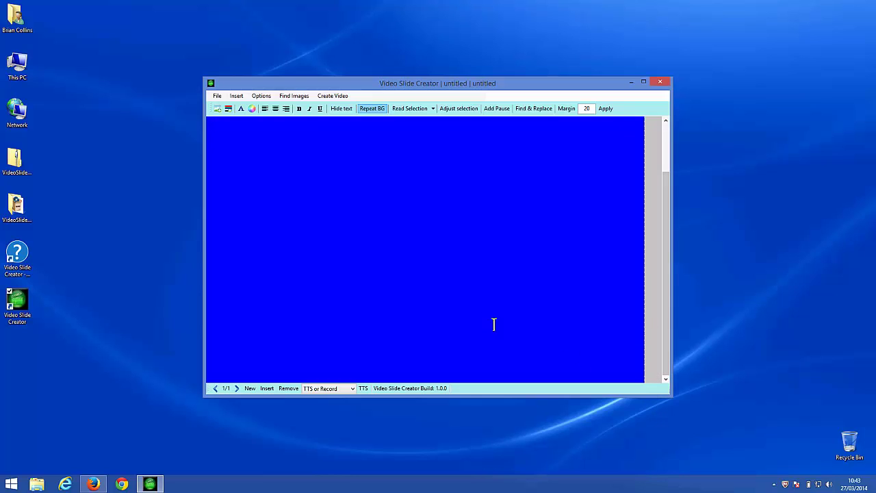
Step: Set white as the slide's text colour
left_click(360, 171)
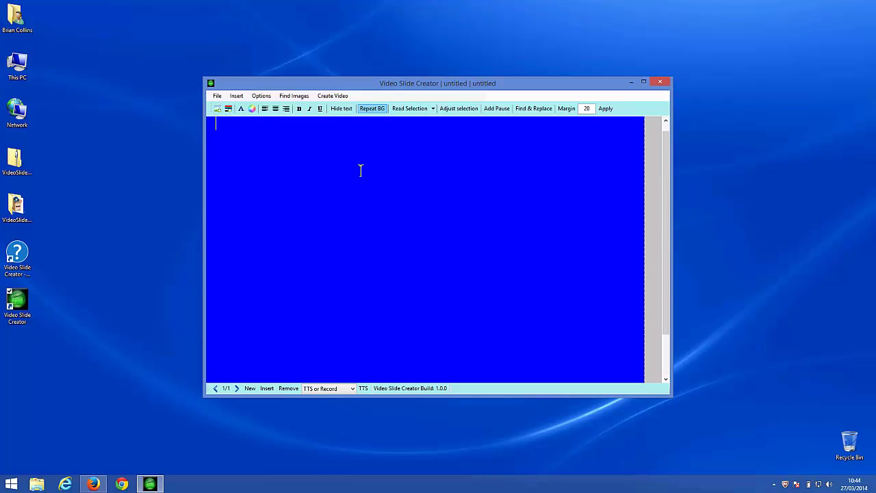
left_click(253, 111)
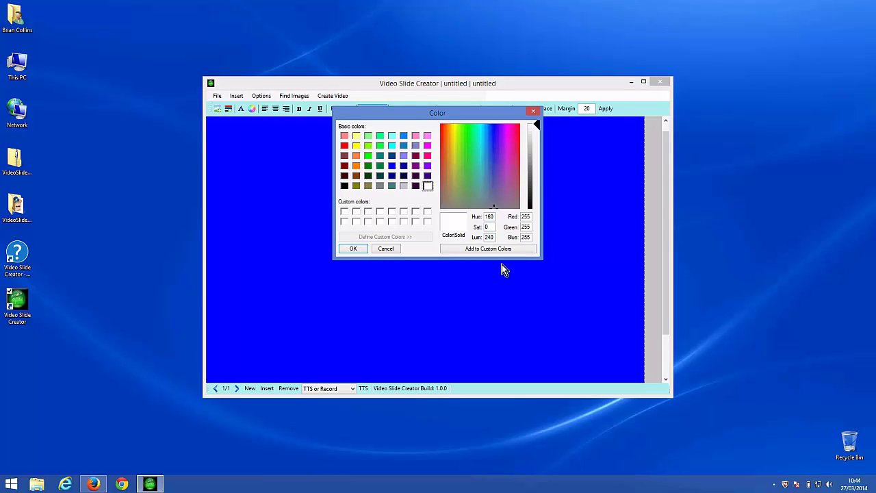
left_click(360, 249)
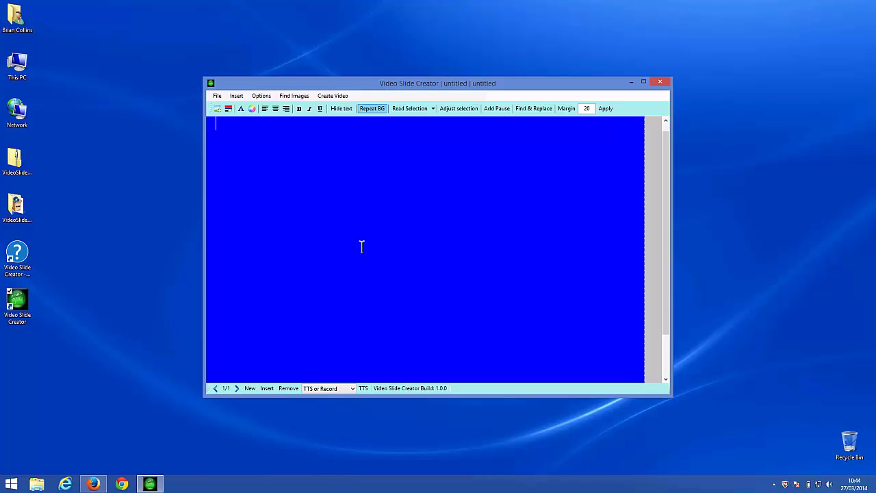
Step: Type the title 'Test Text' and make it centred, italic and underlined
type("Test Text")
left_click(289, 128)
key("ctrl+shift+Left")
key("ctrl+shift+Left")
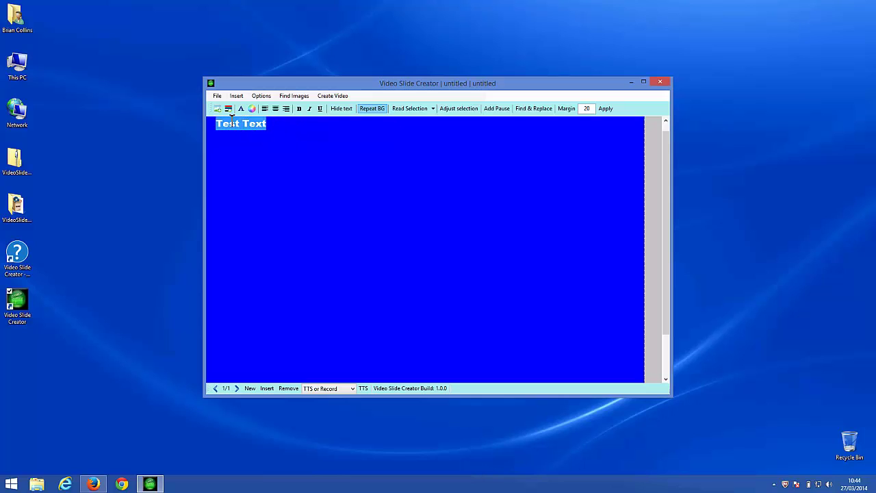
left_click(275, 109)
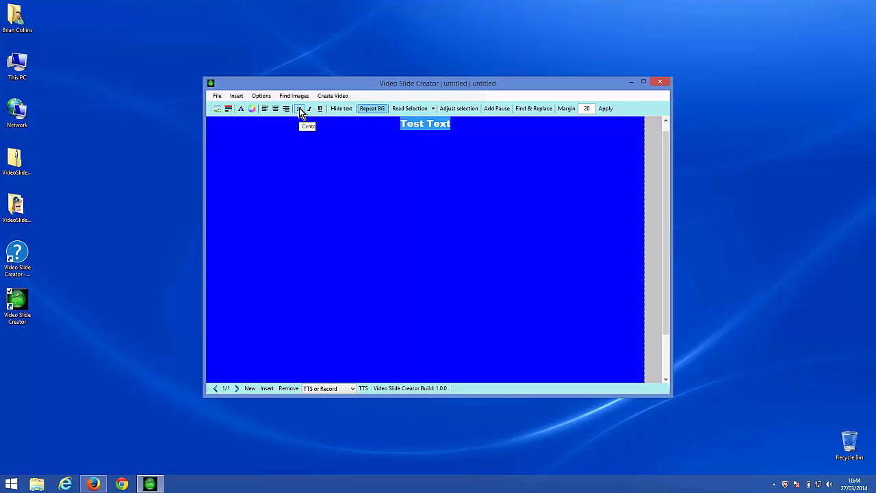
left_click(310, 110)
left_click(318, 108)
left_click(395, 167)
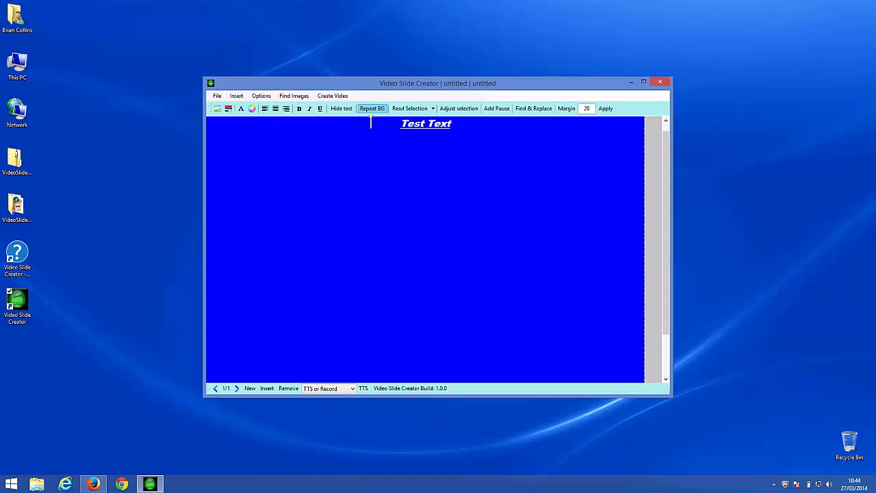
left_click(237, 97)
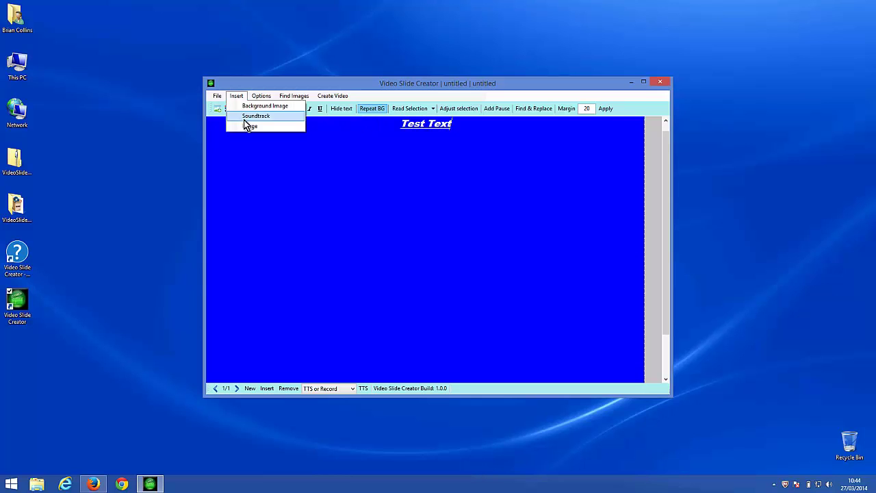
Step: Load CantHoldBack60 from Music\10trackstogiveaway as the soundtrack at volume 12
left_click(246, 117)
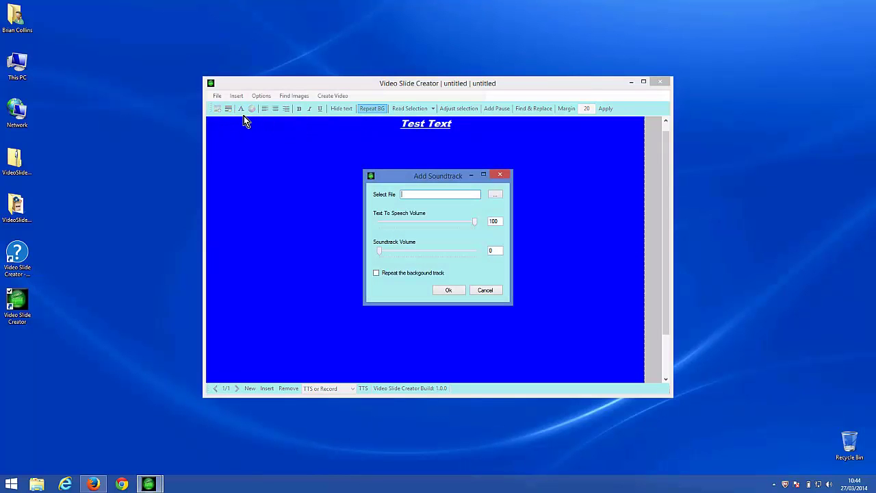
left_click(497, 195)
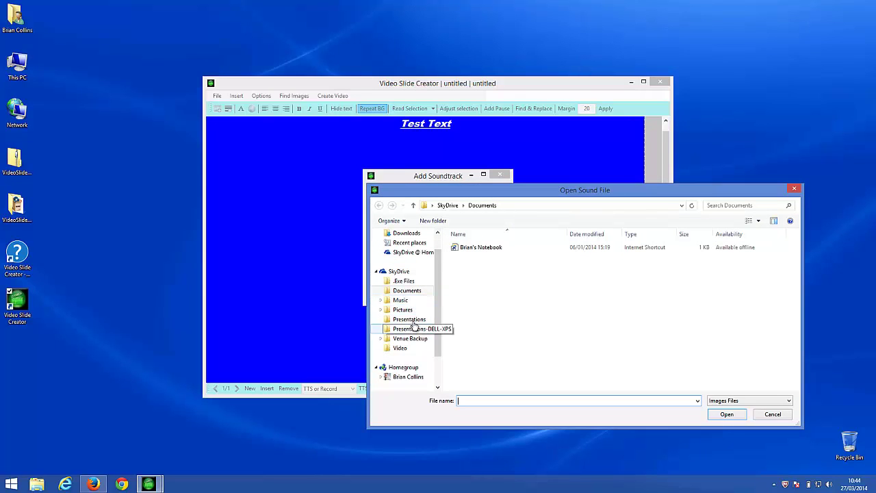
scroll(413, 327, "up", 1)
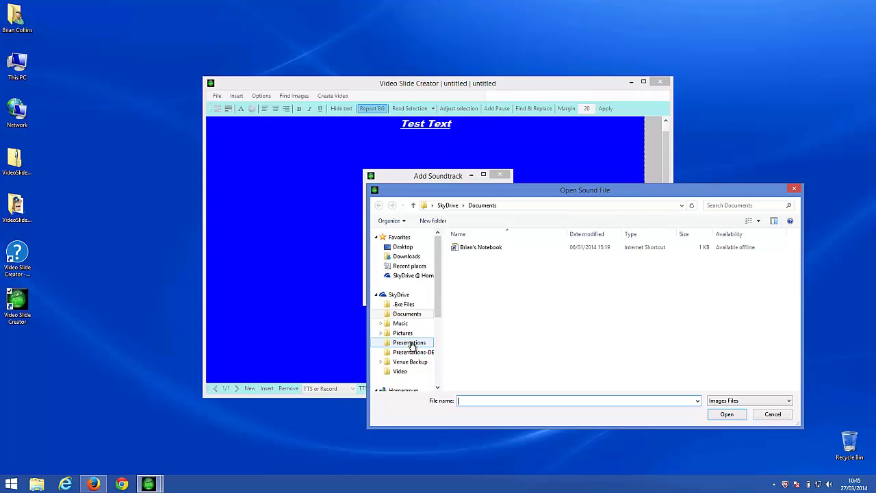
left_click(407, 324)
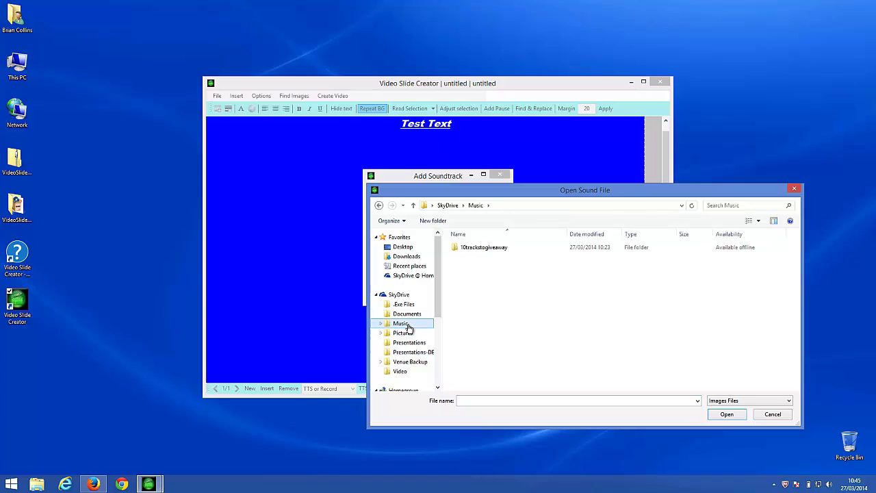
left_click(485, 248)
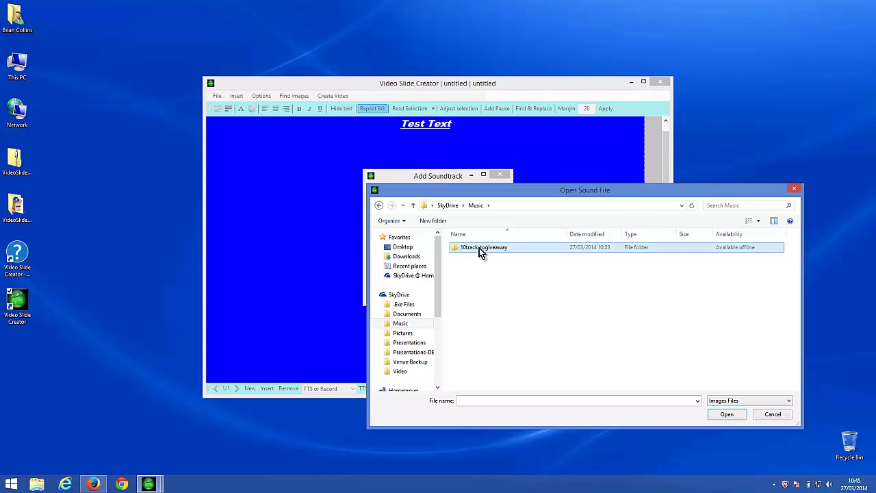
double_click(481, 248)
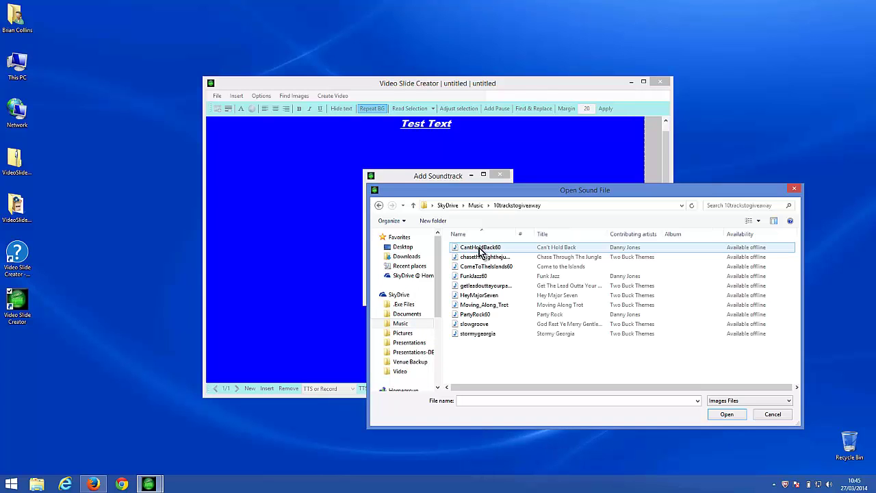
left_click(471, 248)
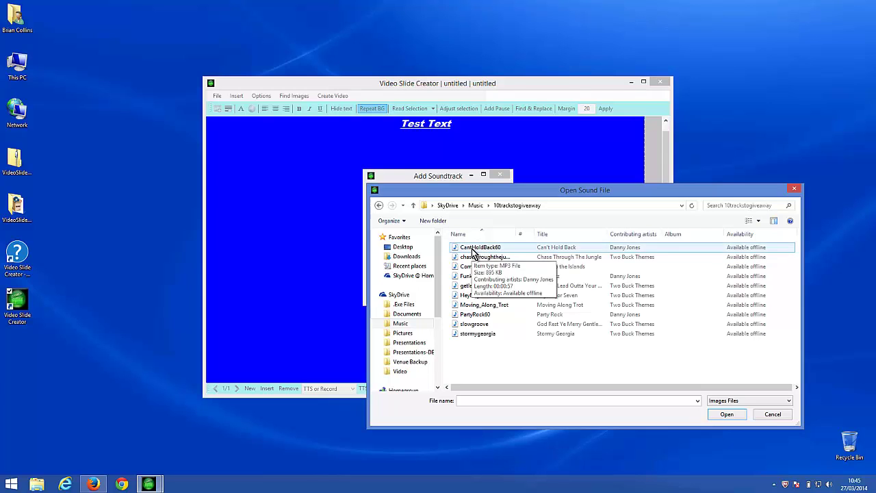
double_click(471, 248)
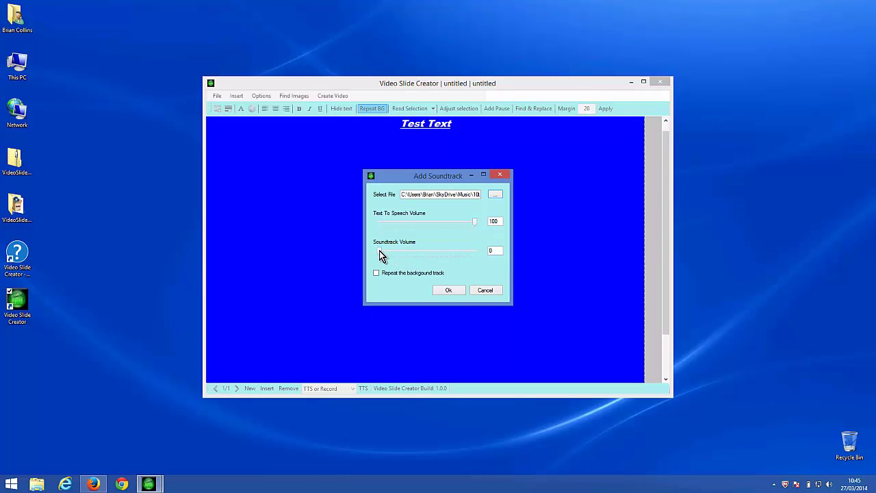
left_click_drag(379, 250, 391, 256)
Step: Confirm the soundtrack and preview the Test Text title with the Zira reading voice
left_click(445, 290)
left_click_drag(397, 124, 492, 128)
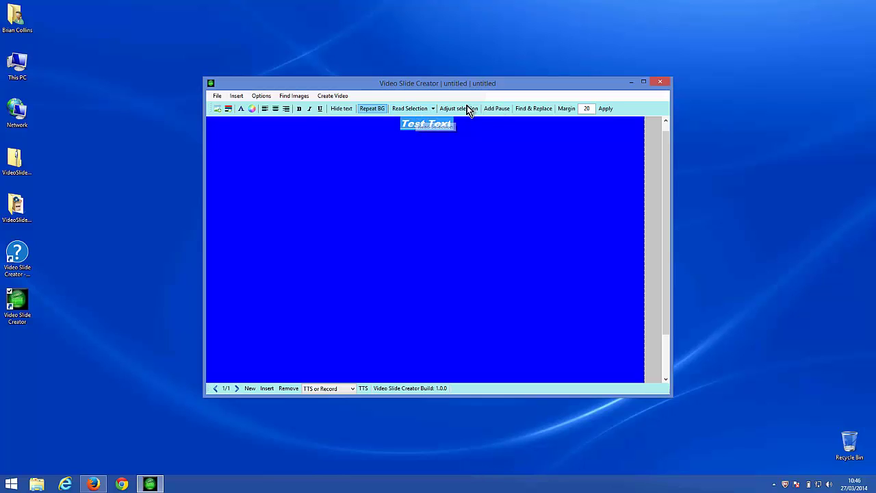
left_click(433, 109)
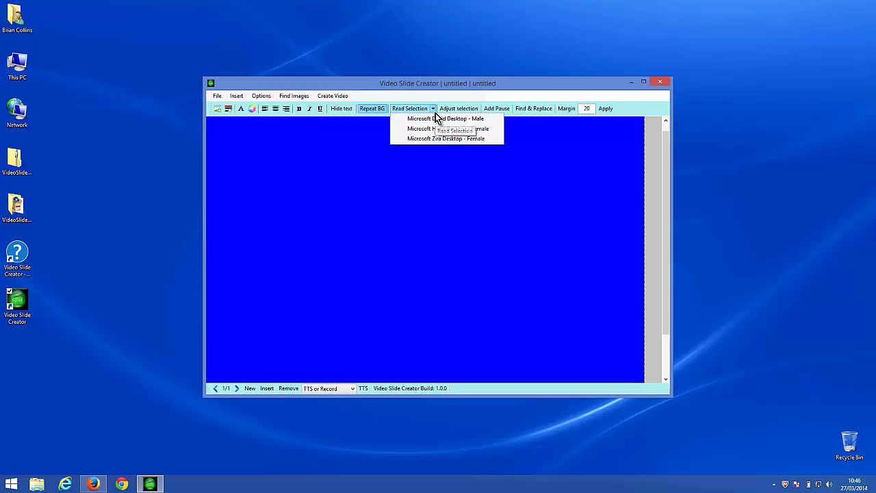
left_click(459, 141)
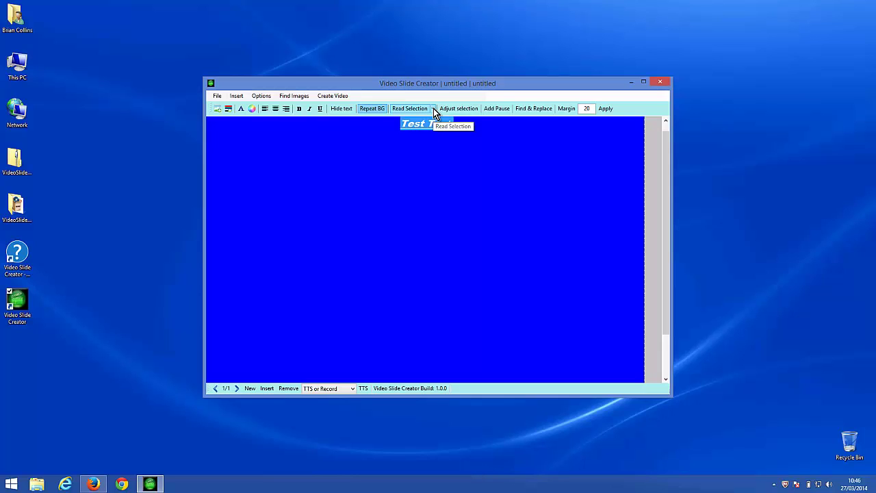
Step: Insert a pause after the title, then delete the pause marker
left_click(477, 131)
left_click(506, 110)
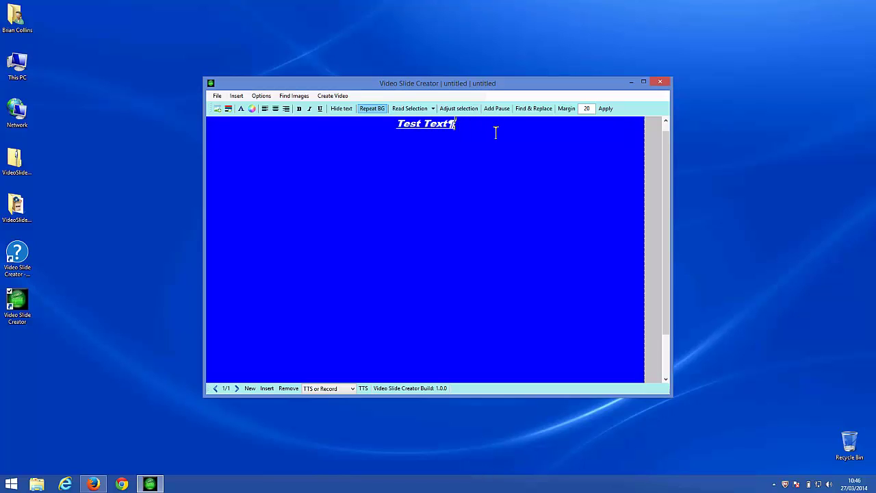
key("BackSpace")
Step: Add a new blank second slide
left_click(251, 388)
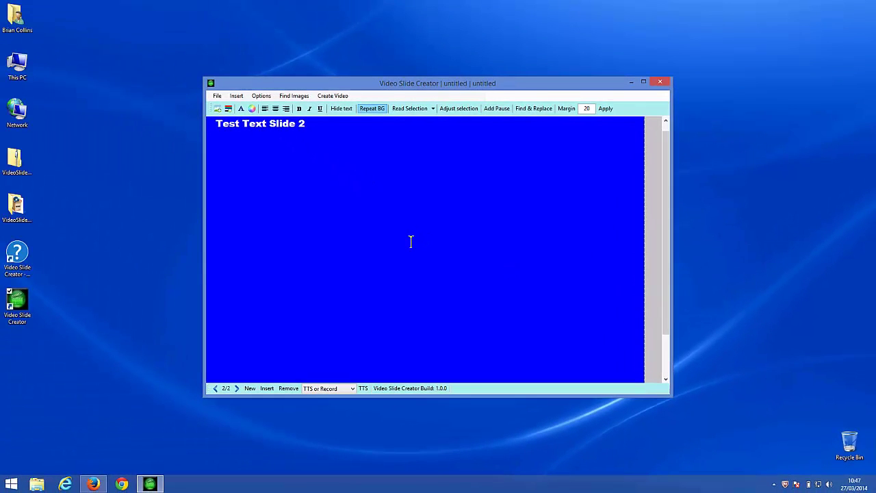
Step: Return to slide 1 and search Google images for 'test'
left_click(216, 389)
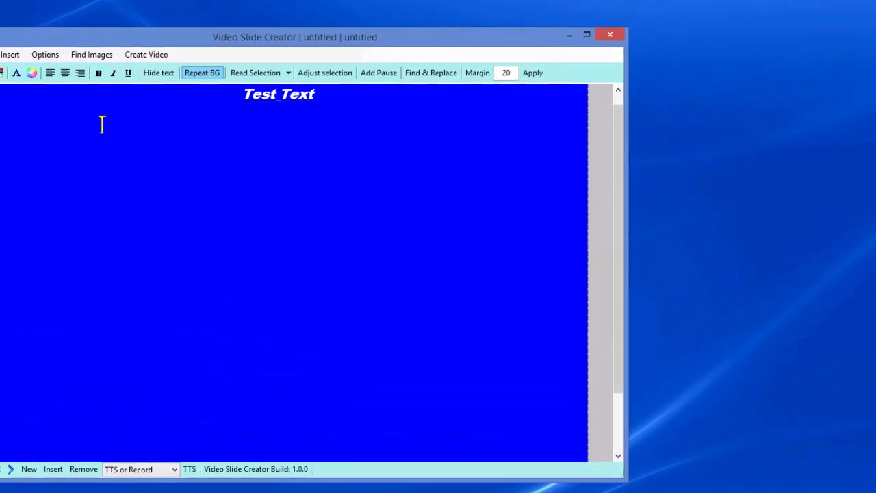
left_click(47, 48)
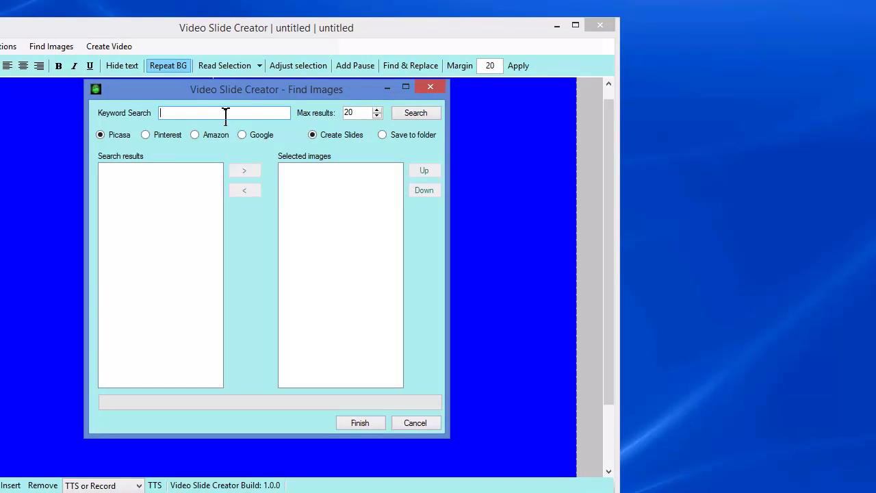
type("test")
left_click(248, 136)
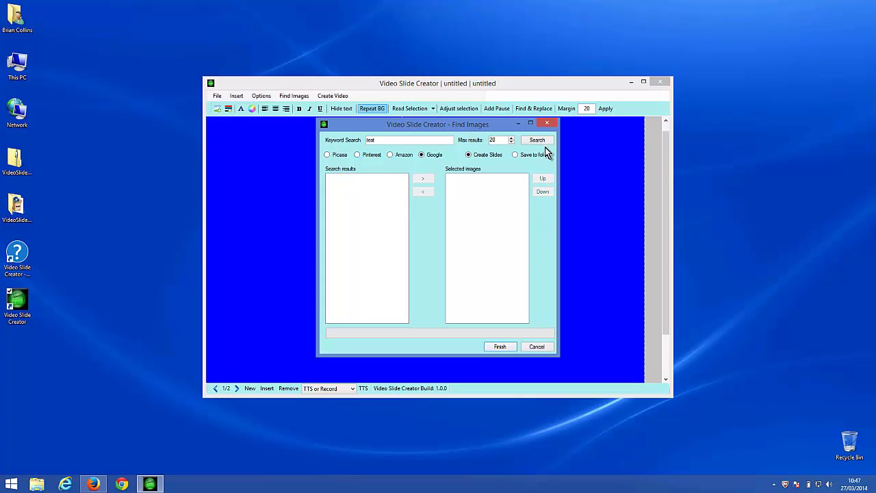
left_click(543, 141)
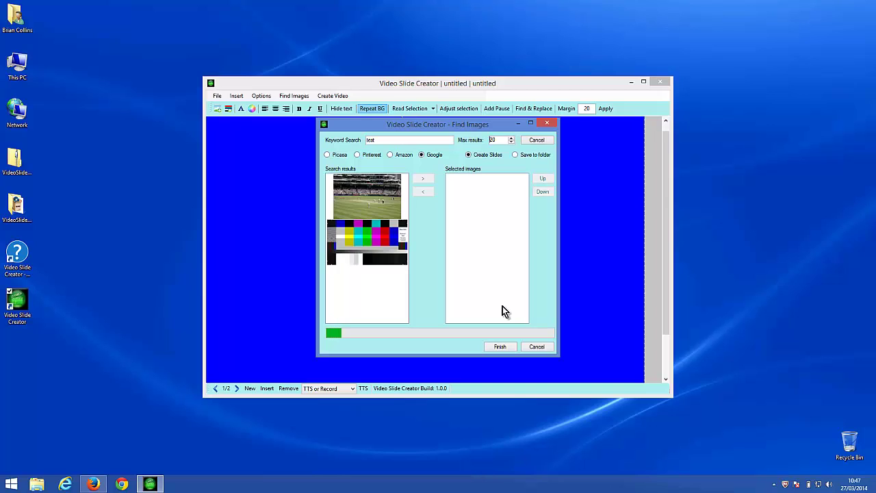
Step: Add the cricket field image to the chosen images and create a slide from it
left_click(368, 203)
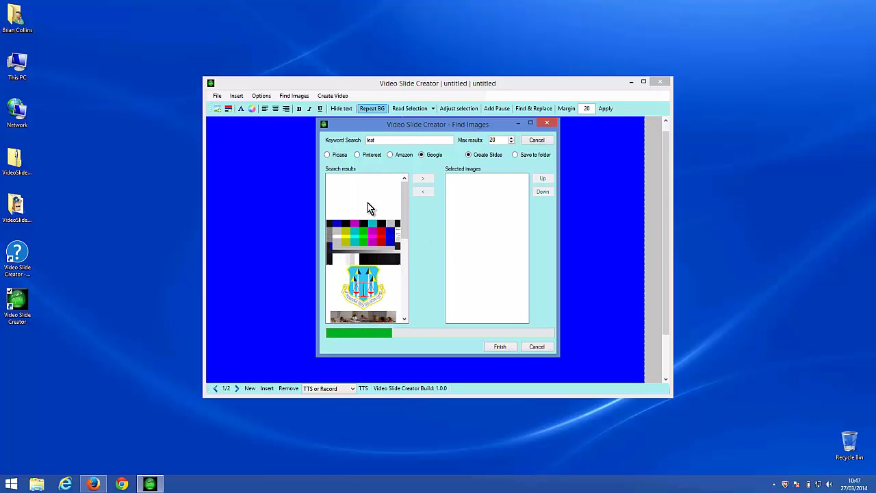
left_click(424, 180)
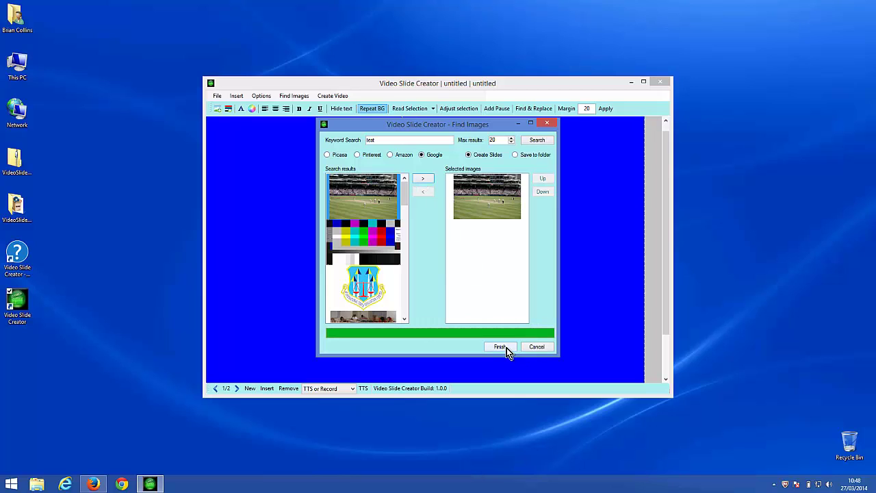
left_click(494, 201)
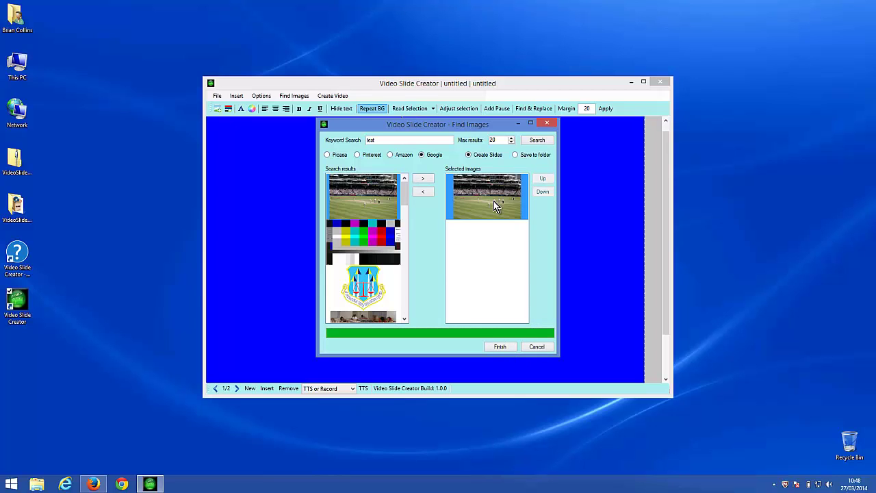
left_click(499, 347)
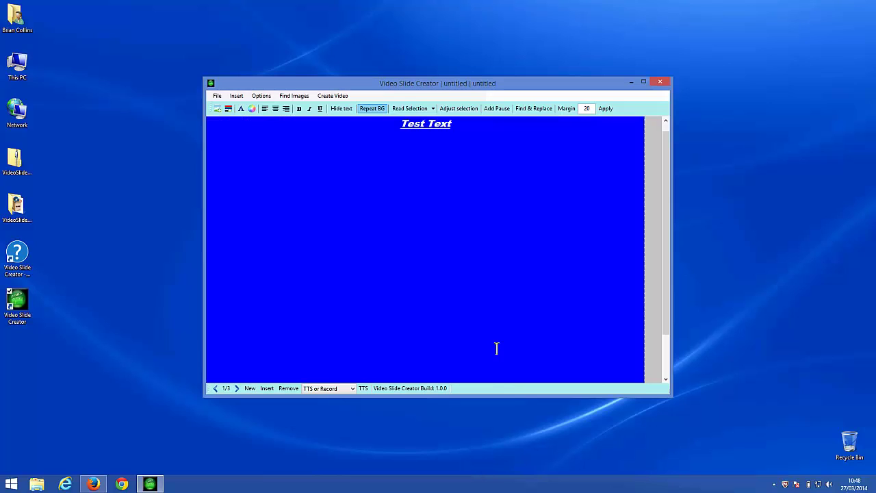
Step: Move forward to slide 3/3 and scroll through the cricket stadium photo
left_click(237, 388)
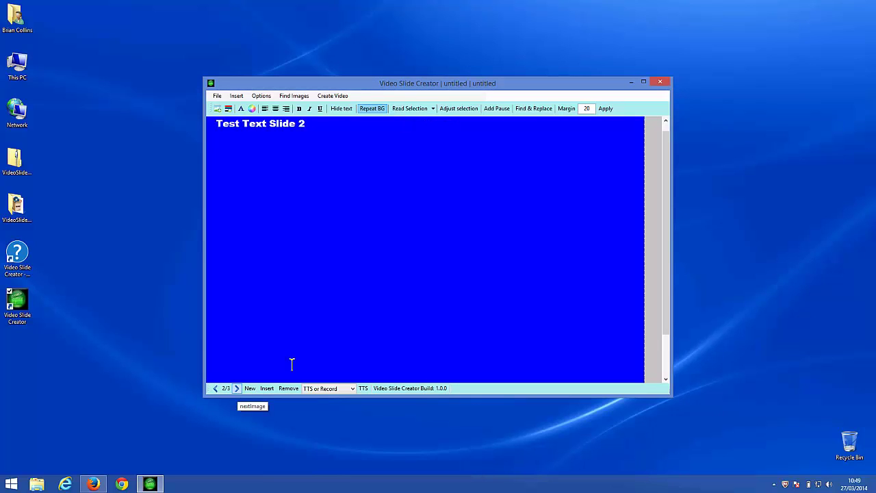
left_click(236, 388)
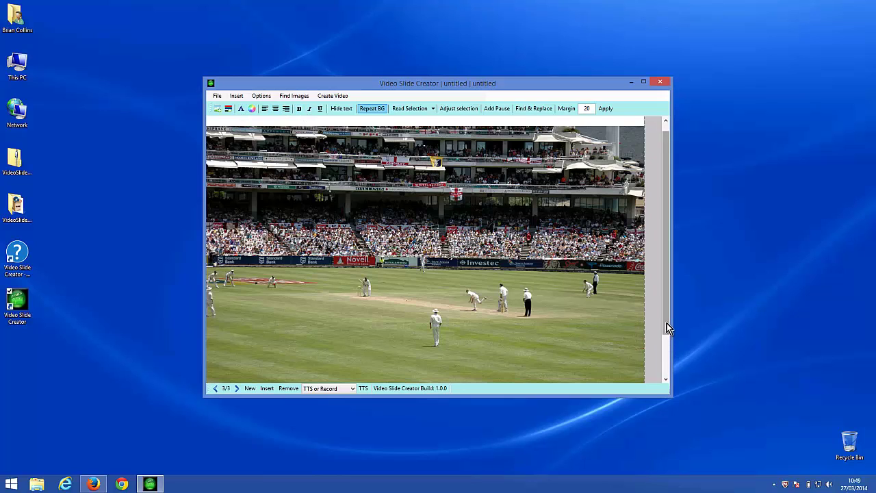
left_click_drag(667, 323, 682, 229)
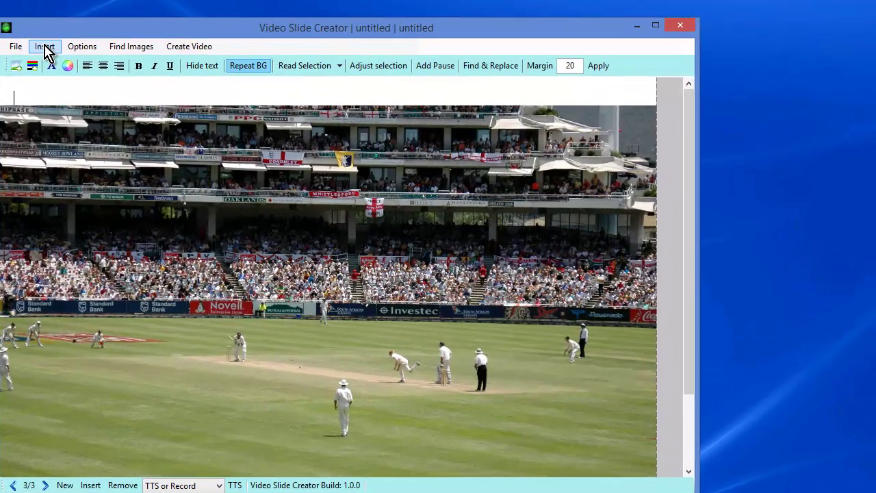
Step: Create the video, saving it as 'test text' in the Desktop folder
left_click(45, 46)
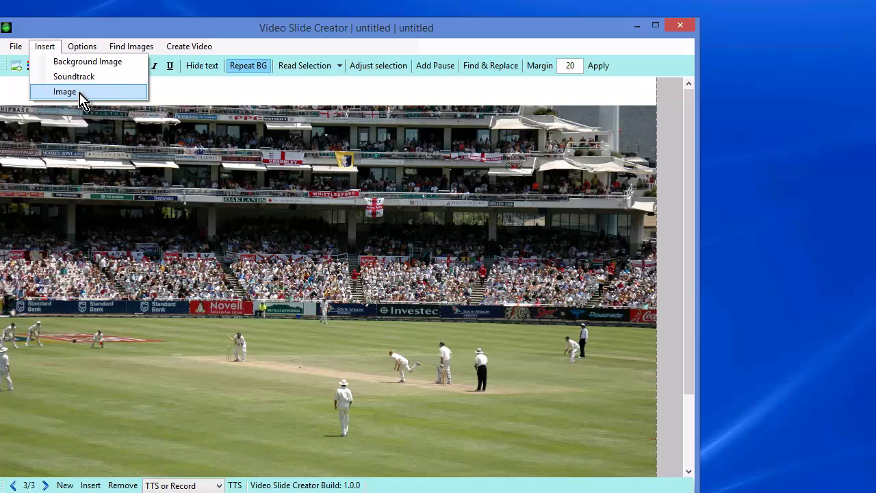
key("Escape")
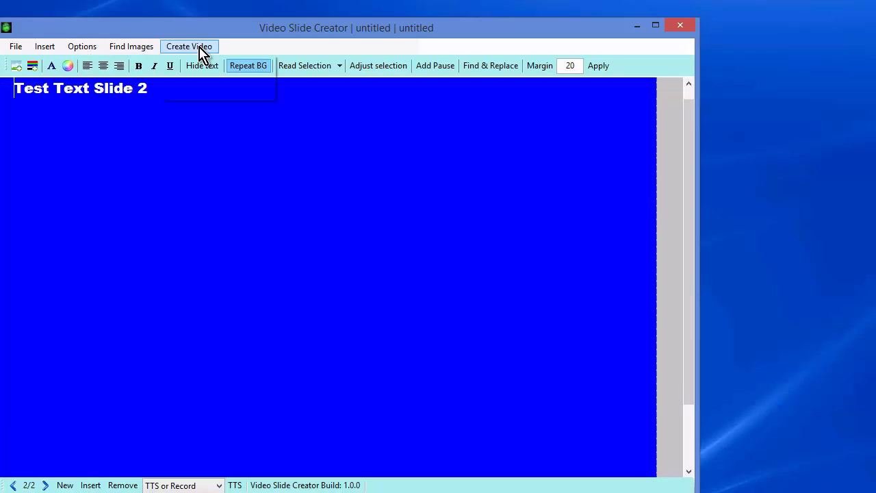
left_click(199, 47)
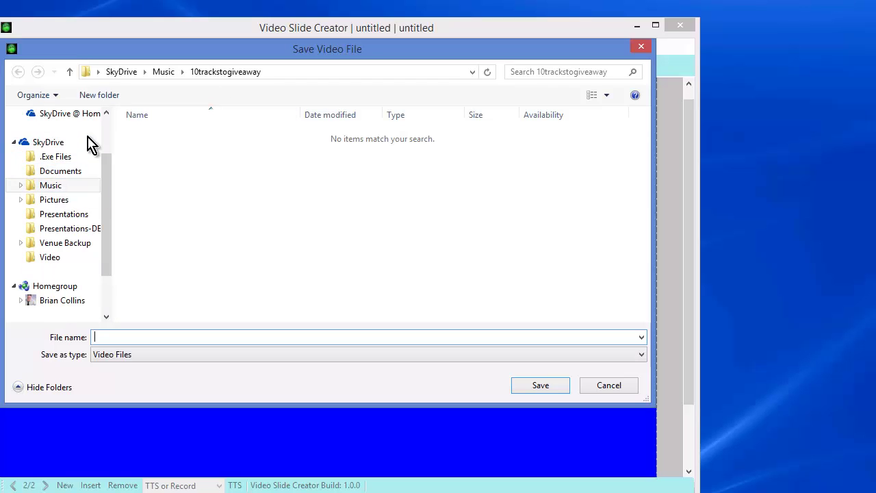
left_click(107, 127)
left_click(70, 135)
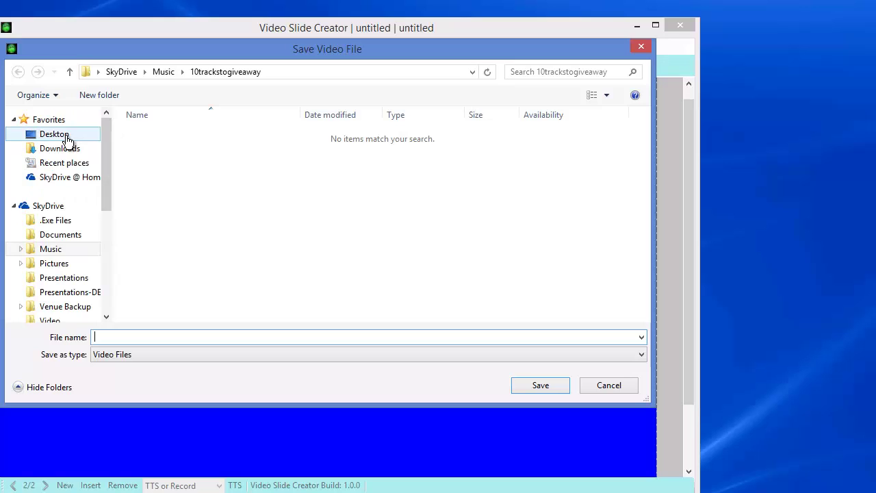
left_click(312, 337)
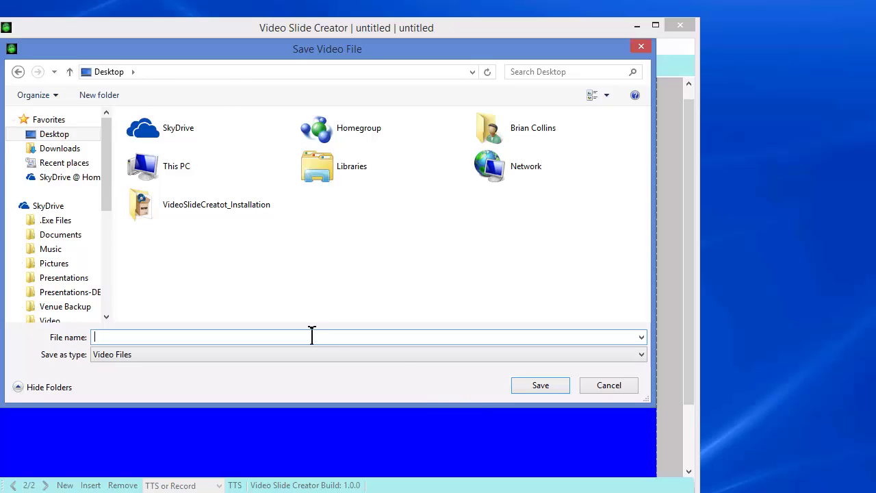
type("test text")
Step: Save the video as 'test text' and start rendering the slides
left_click(529, 390)
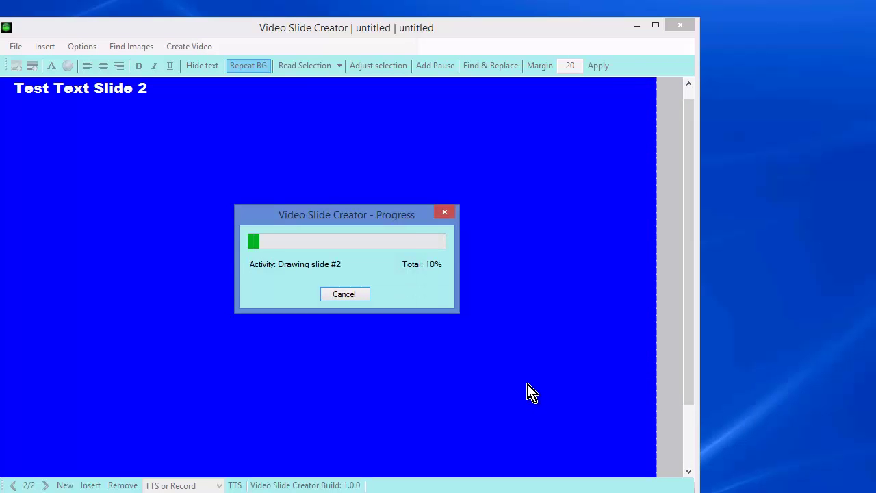